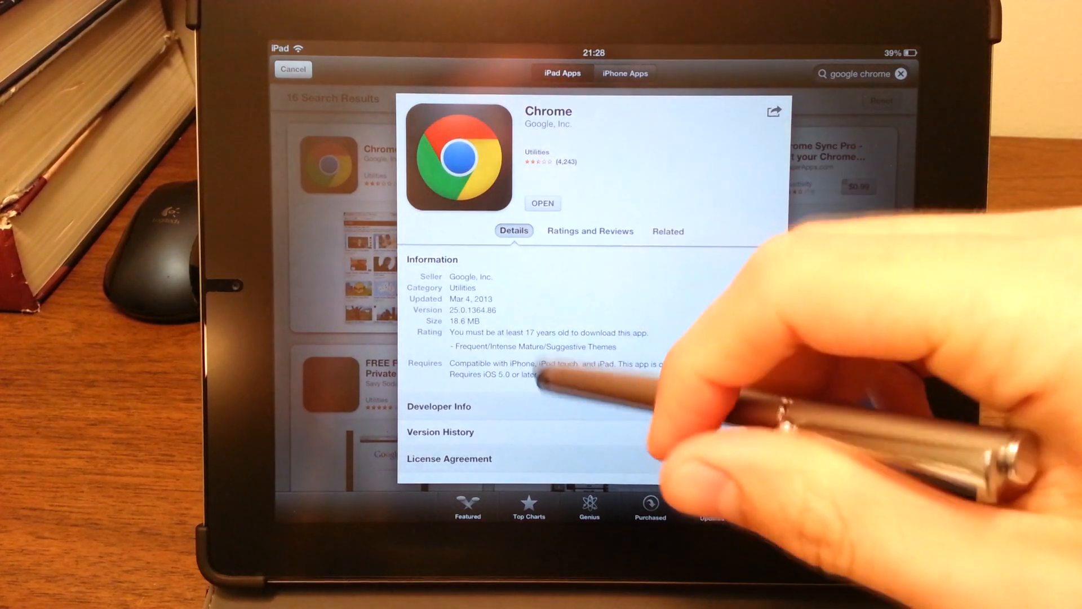
Read Chrome's customer reviews reporting crashes, then launch Chrome from its store page
click(590, 231)
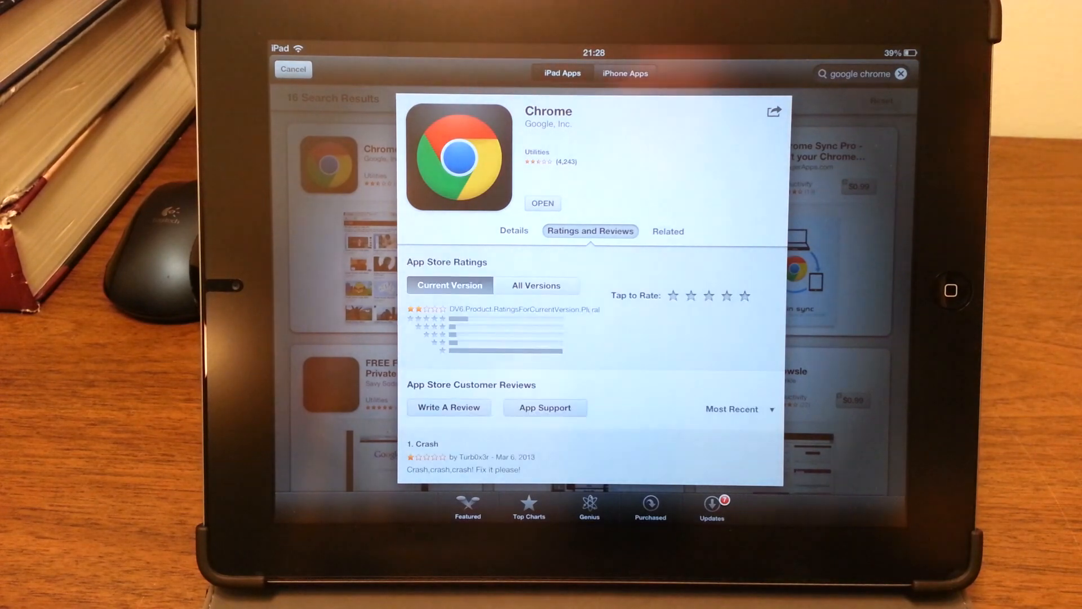
scroll(719, 355, down, 3)
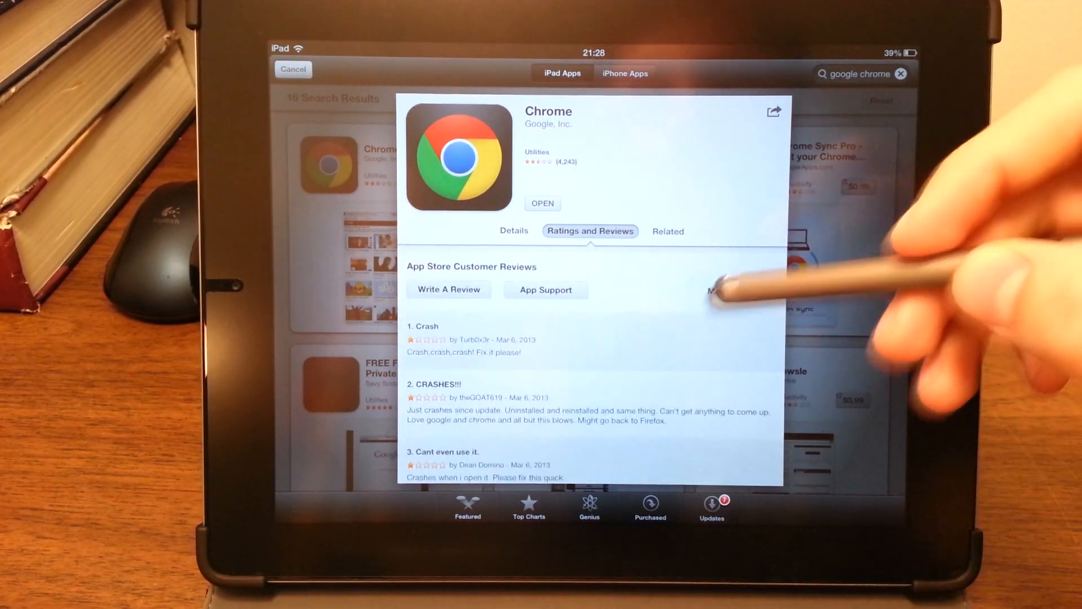
scroll(630, 421, down, 4)
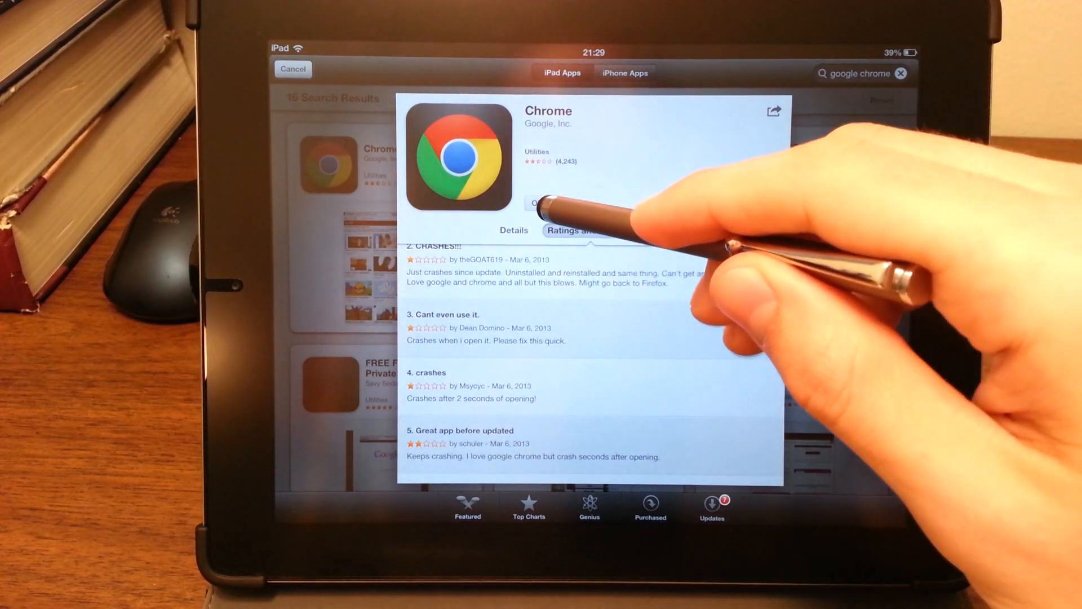
click(545, 205)
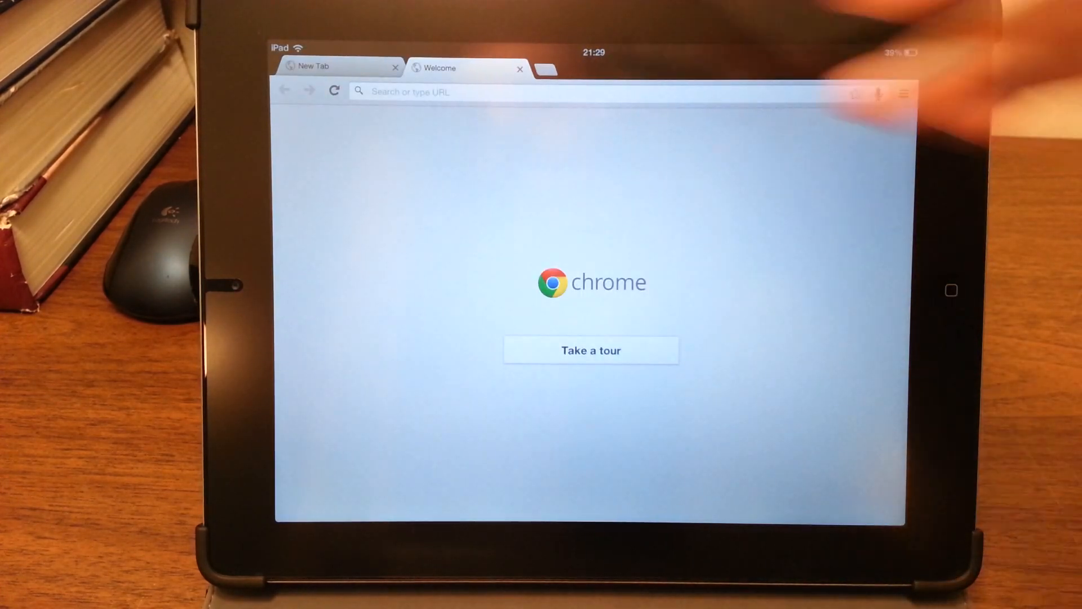
Close Chrome's Welcome tab and return to the iPad home screen
click(520, 68)
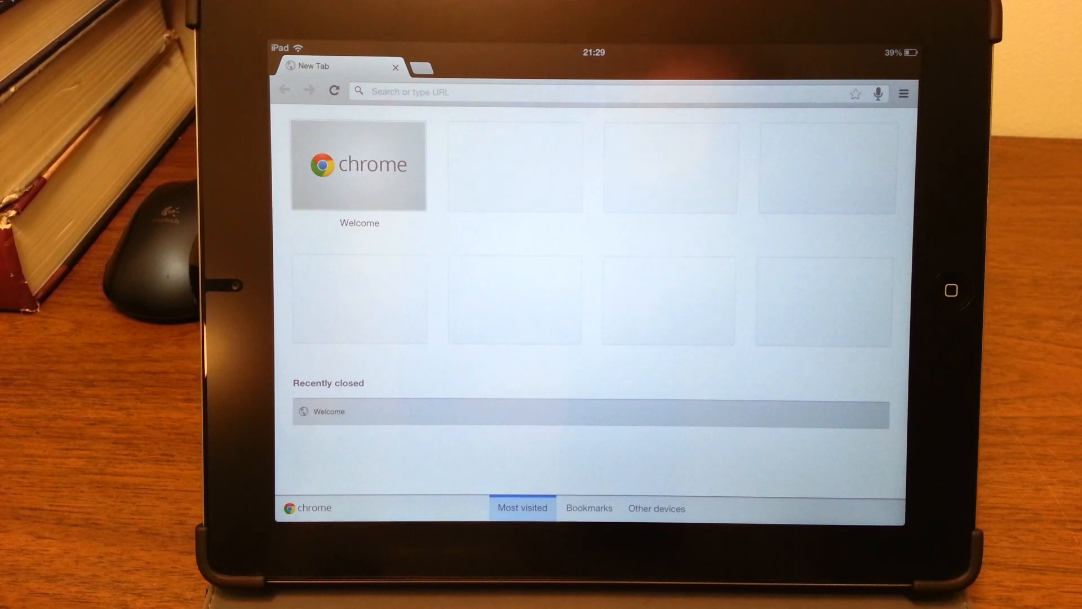
key(Home)
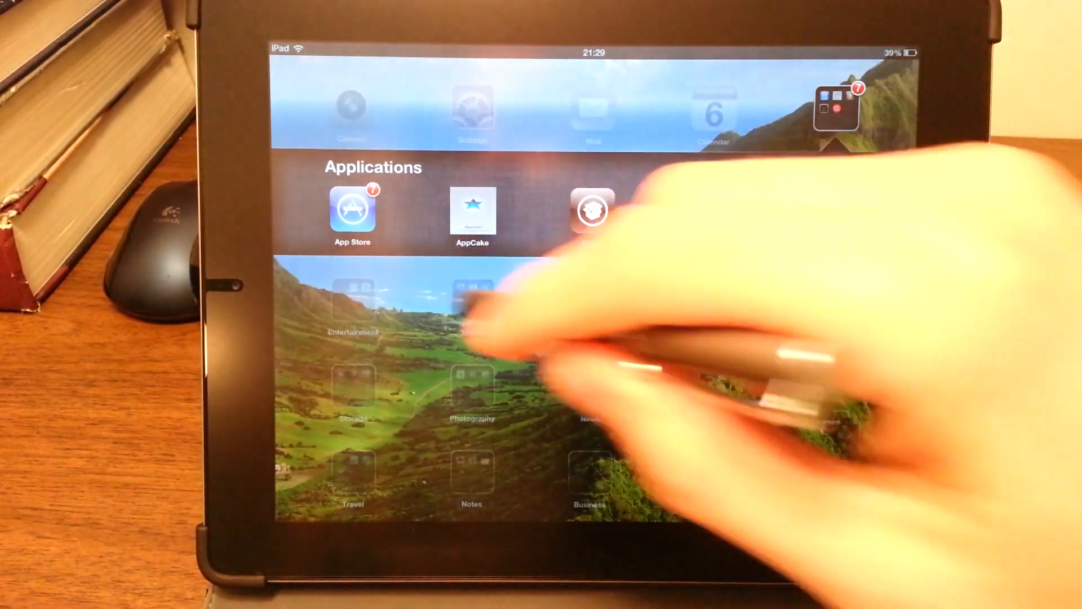
Delete the Chrome app and its data from the second home screen page
click(592, 381)
drag(761, 296, 381, 297)
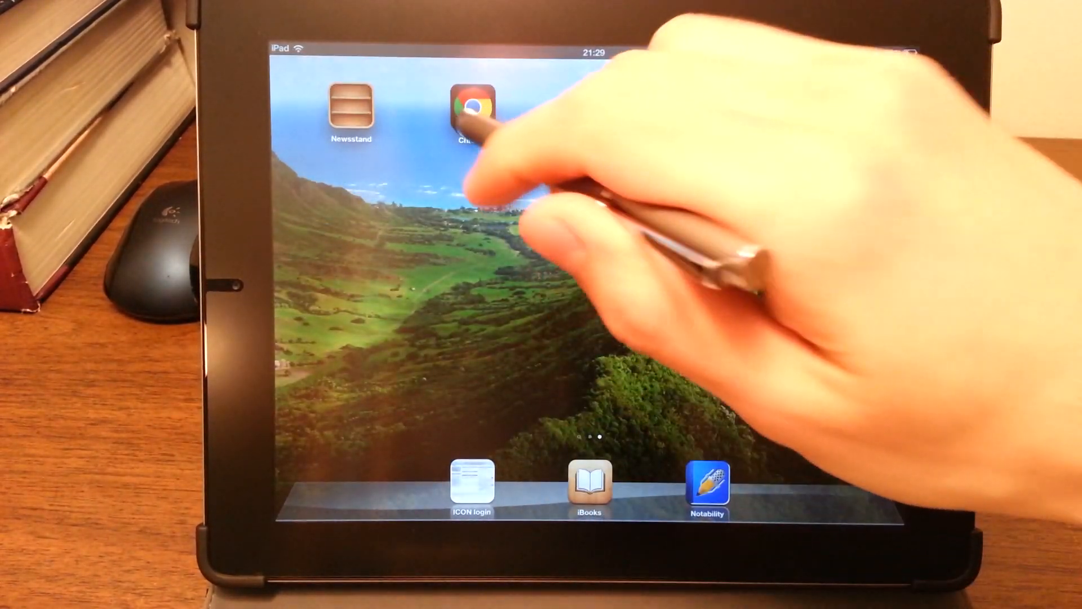
click(449, 83)
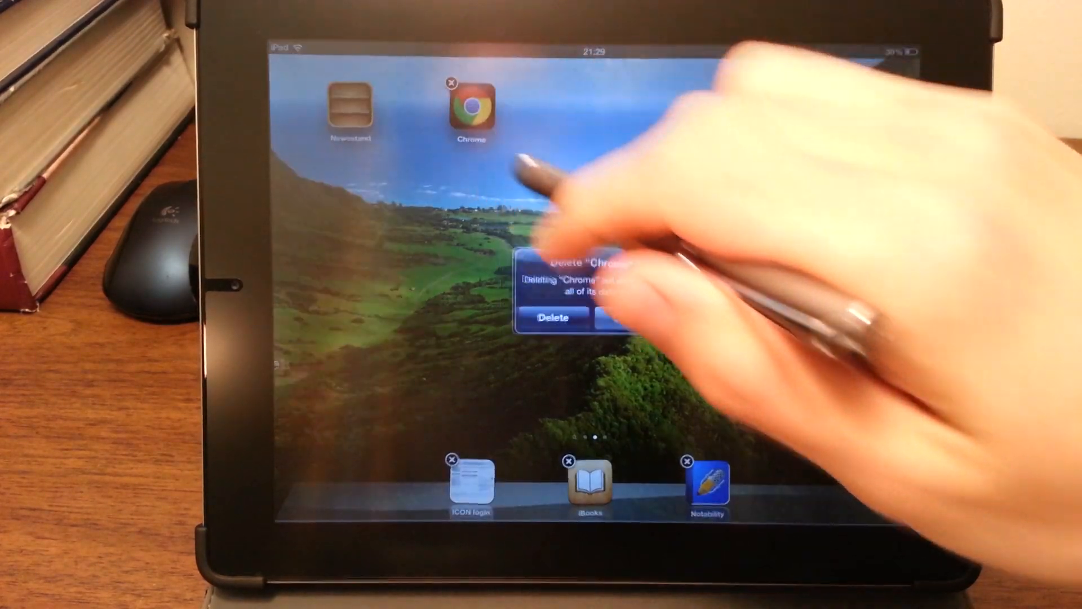
click(634, 313)
Return to the first page and reopen the App Store from the Applications folder
drag(423, 296, 803, 296)
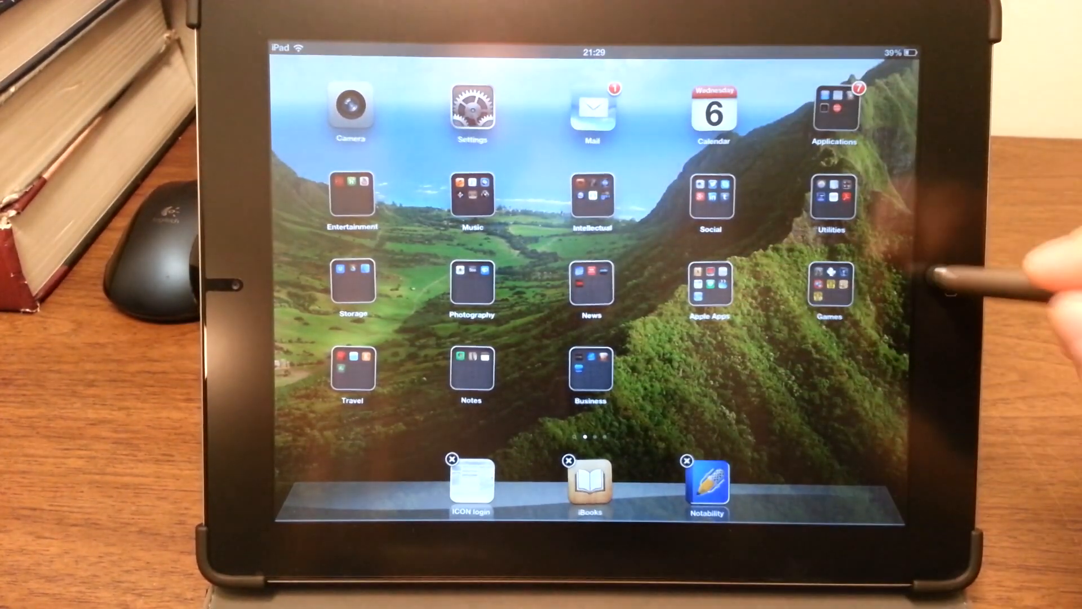
click(832, 110)
click(347, 220)
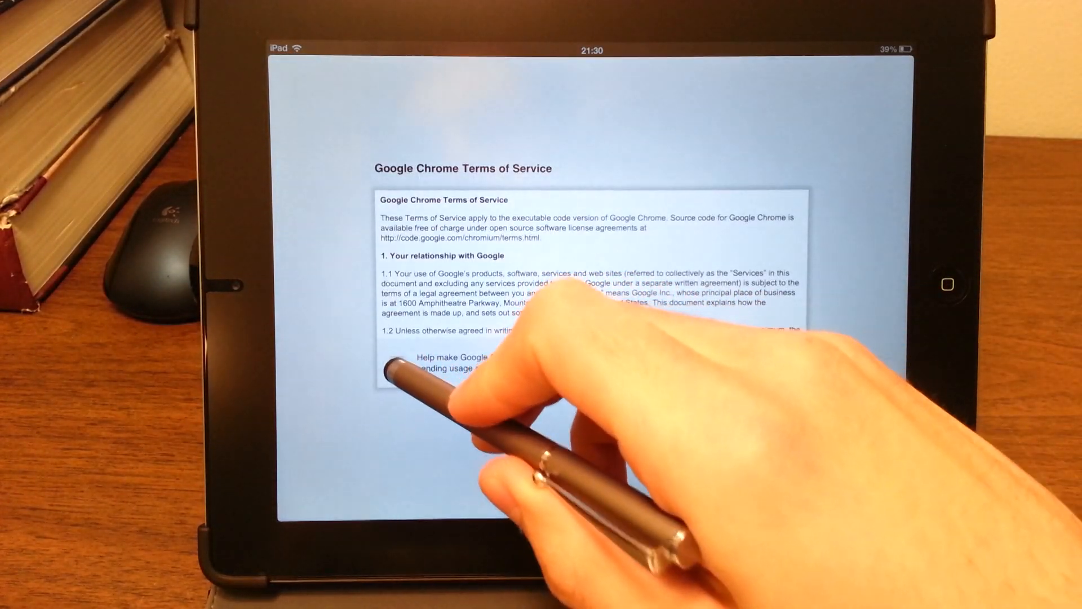
Accept Chrome's Terms of Service, skip sign-in, and close the Welcome tab to a fresh new tab
click(737, 430)
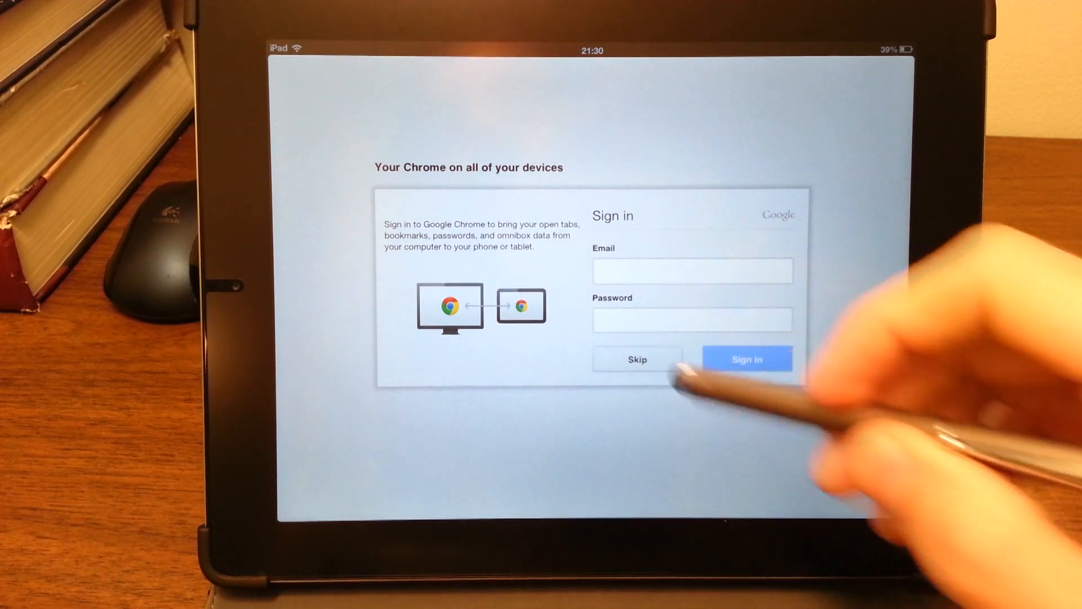
click(637, 359)
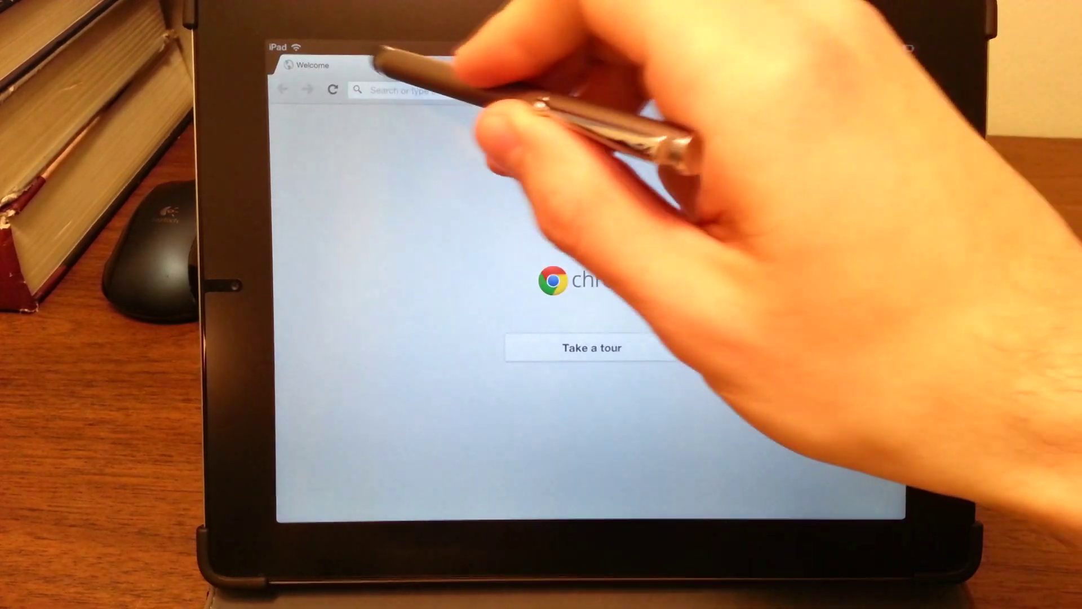
click(414, 63)
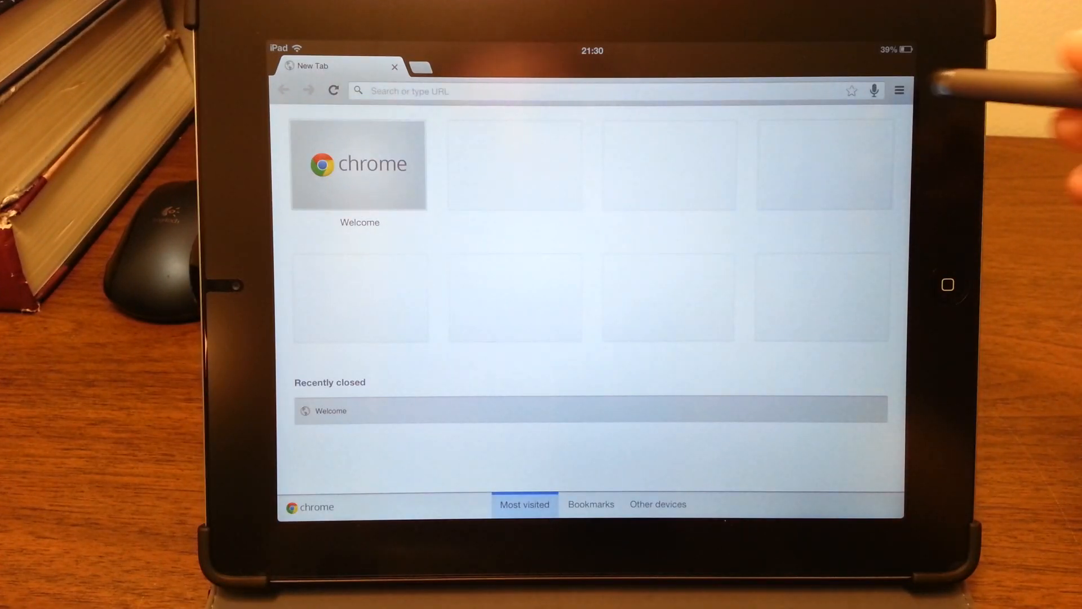
In Settings > Privacy, set Send Usage Data to Never and confirm with Done
click(901, 90)
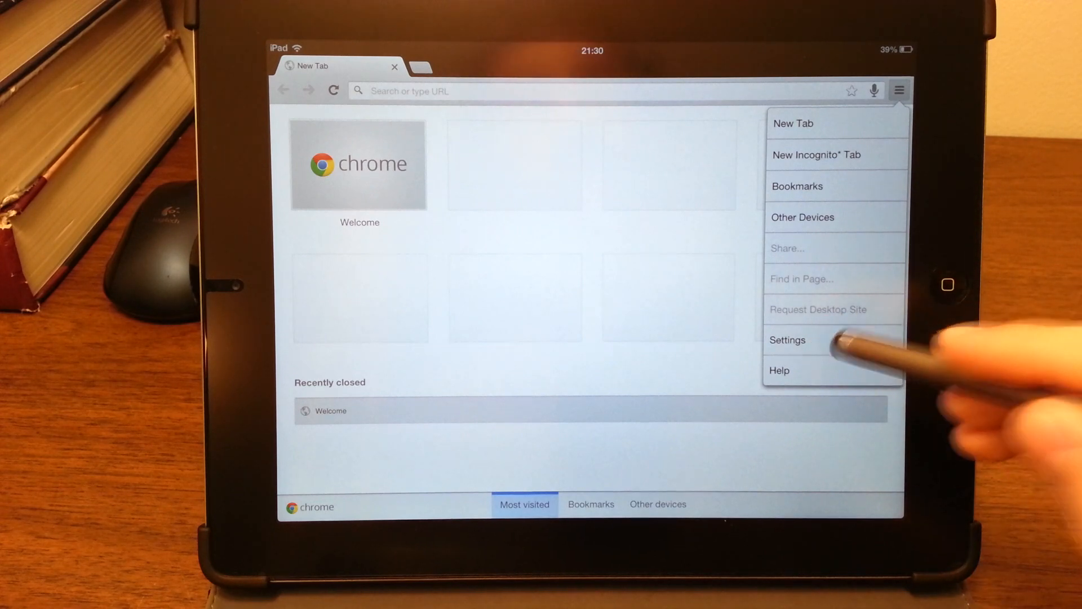
click(841, 340)
click(541, 310)
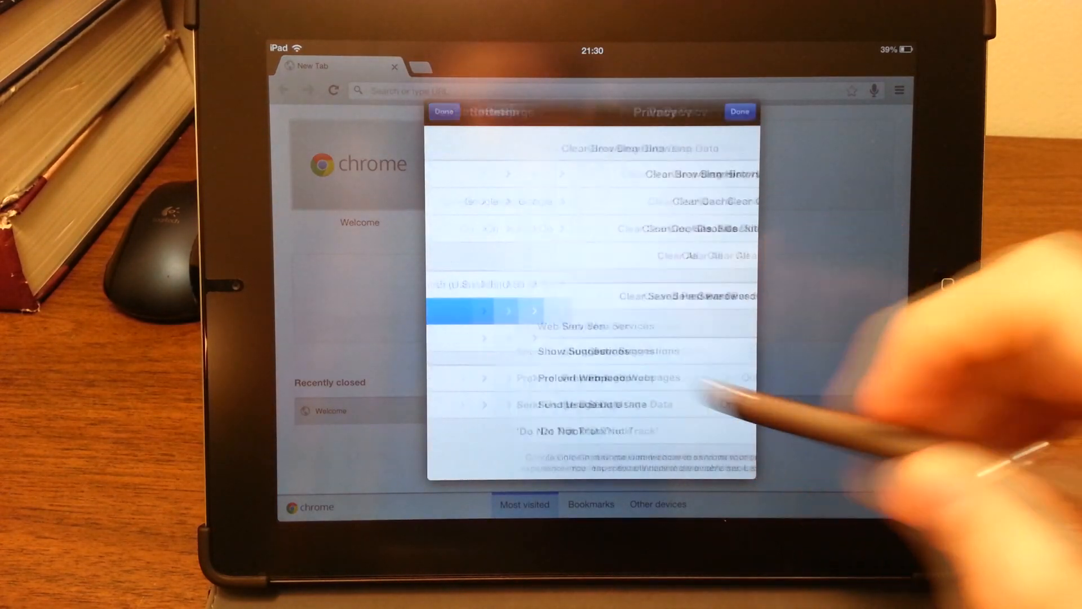
click(567, 408)
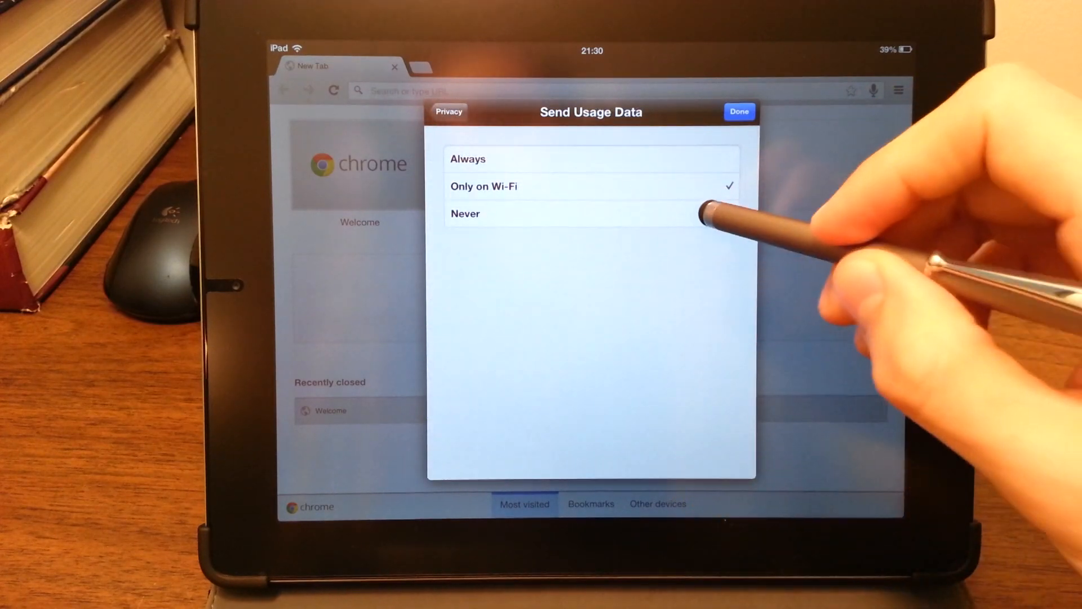
click(713, 215)
click(738, 111)
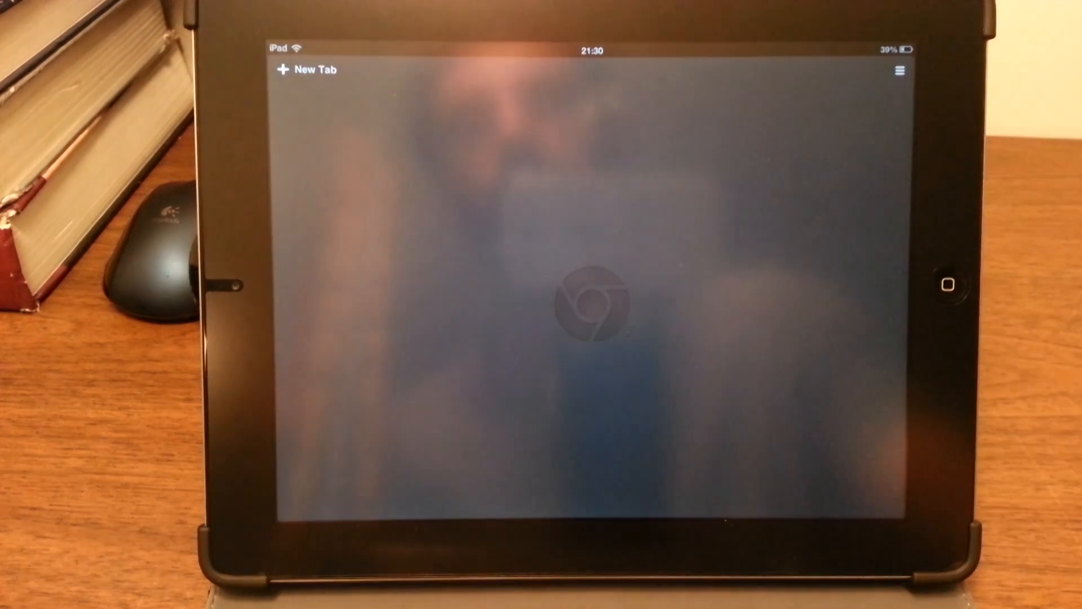
Leave to the home screen and relaunch Chrome to its New Tab page
key(super)
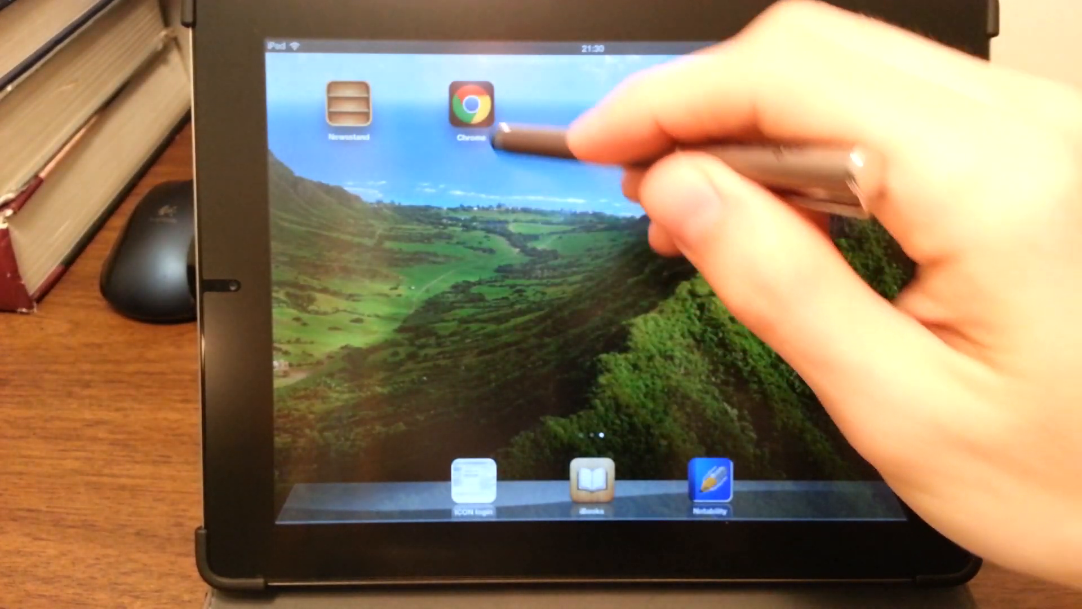
click(470, 106)
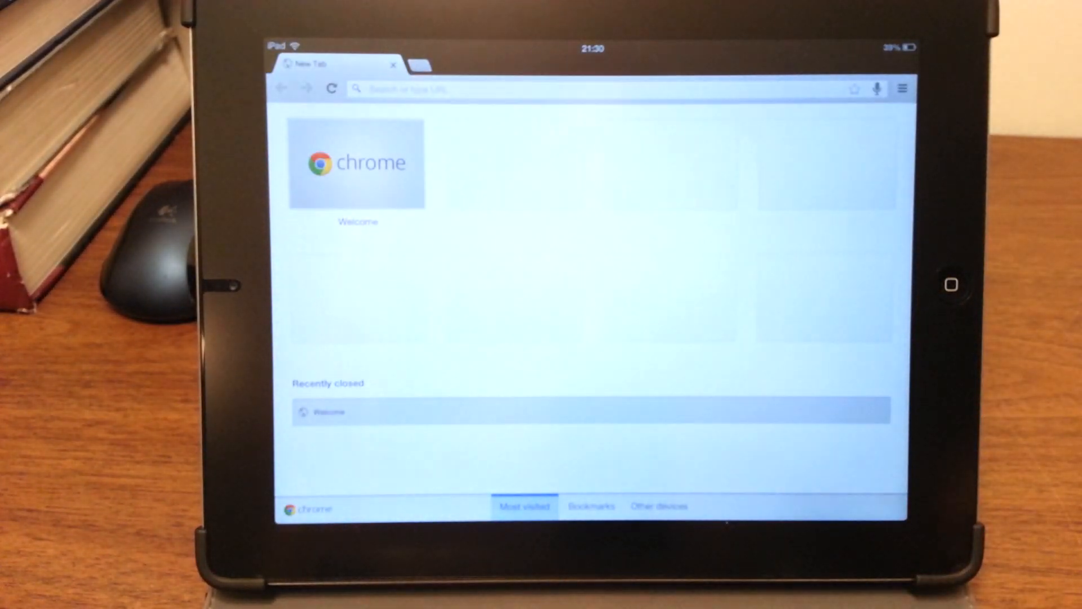